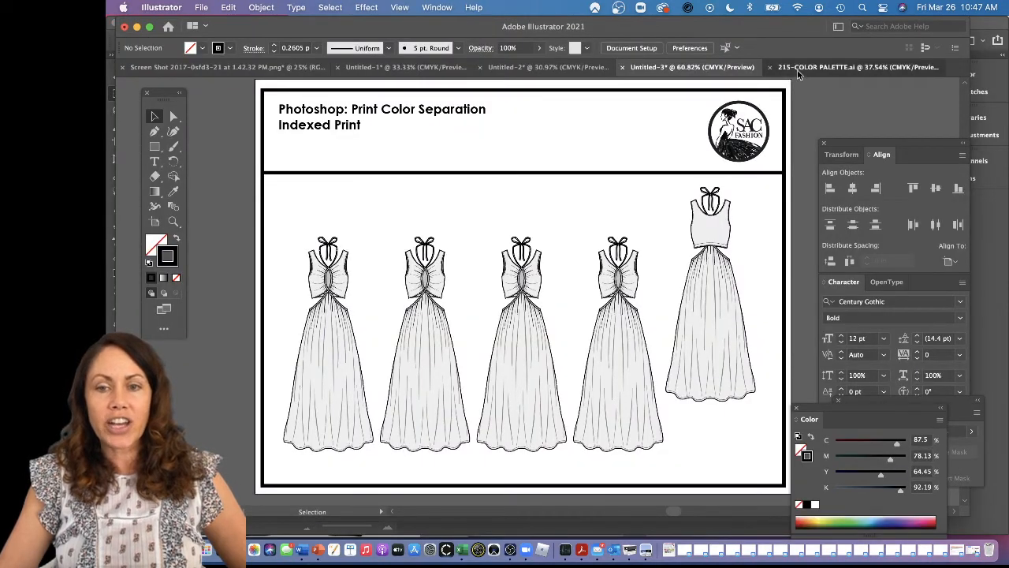
# Display the 215-COLOR PALETTE.ai document, switch to Photoshop and open the Color Table of the indexed floral print.
pyautogui.click(800, 68)
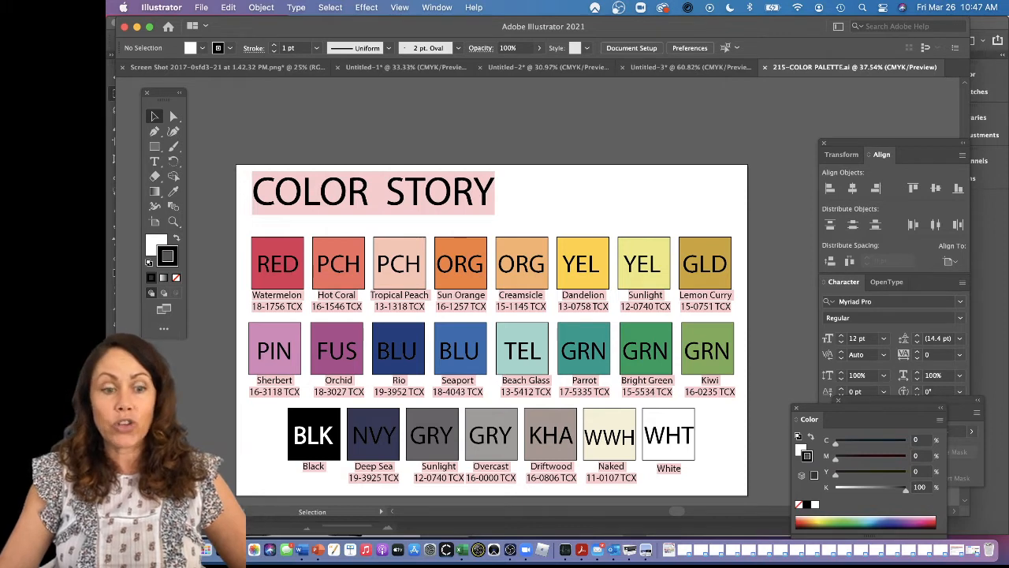
pyautogui.press('super+Tab')
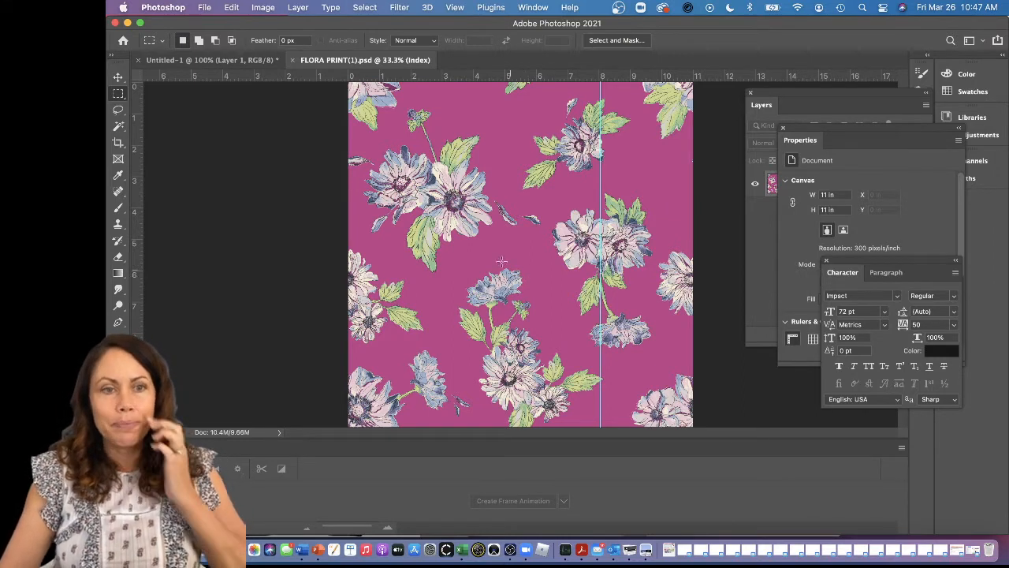
pyautogui.click(265, 8)
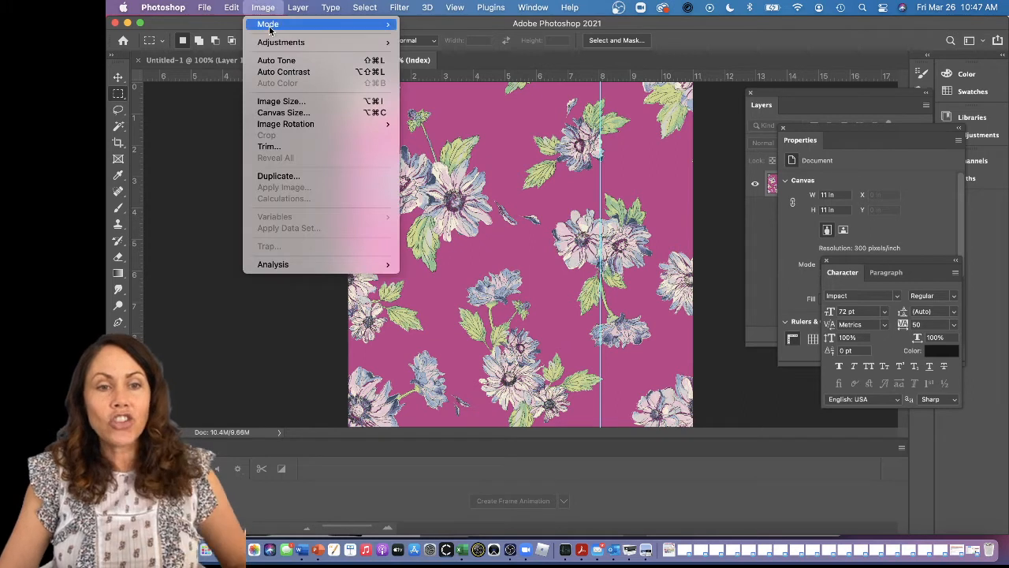
pyautogui.moveTo(270, 26)
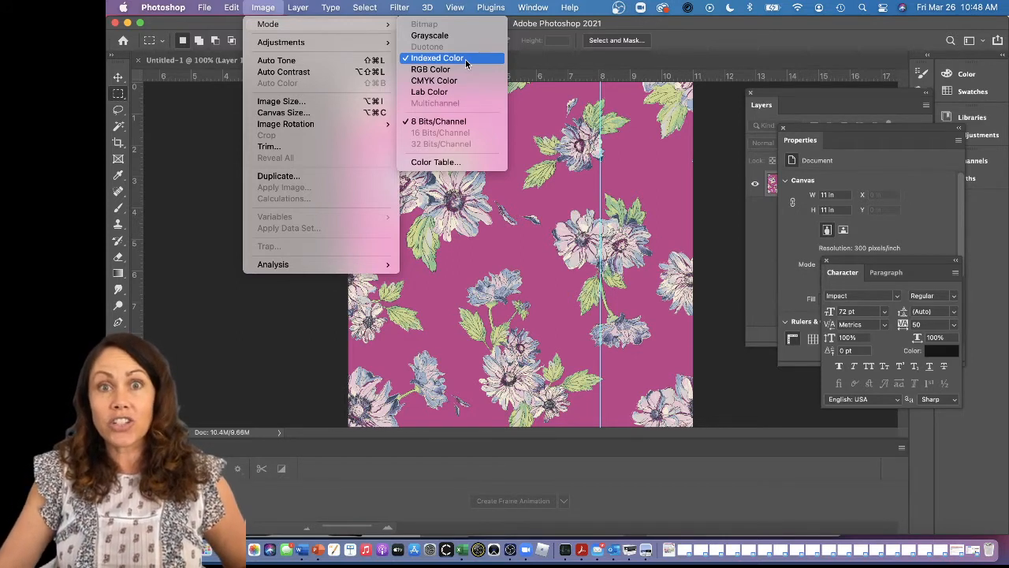
pyautogui.click(432, 163)
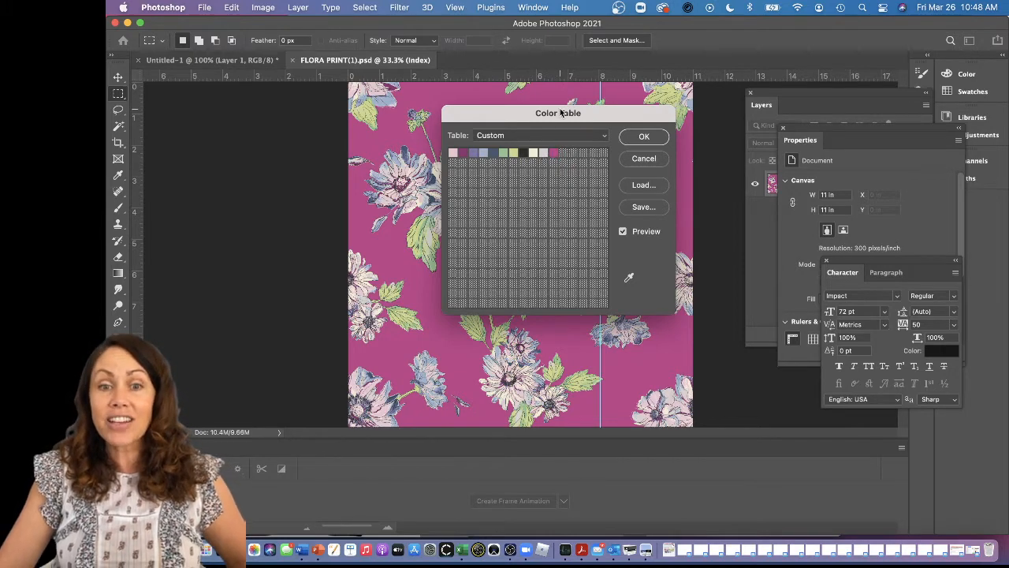
pyautogui.moveTo(560, 112); pyautogui.dragTo(254, 128)
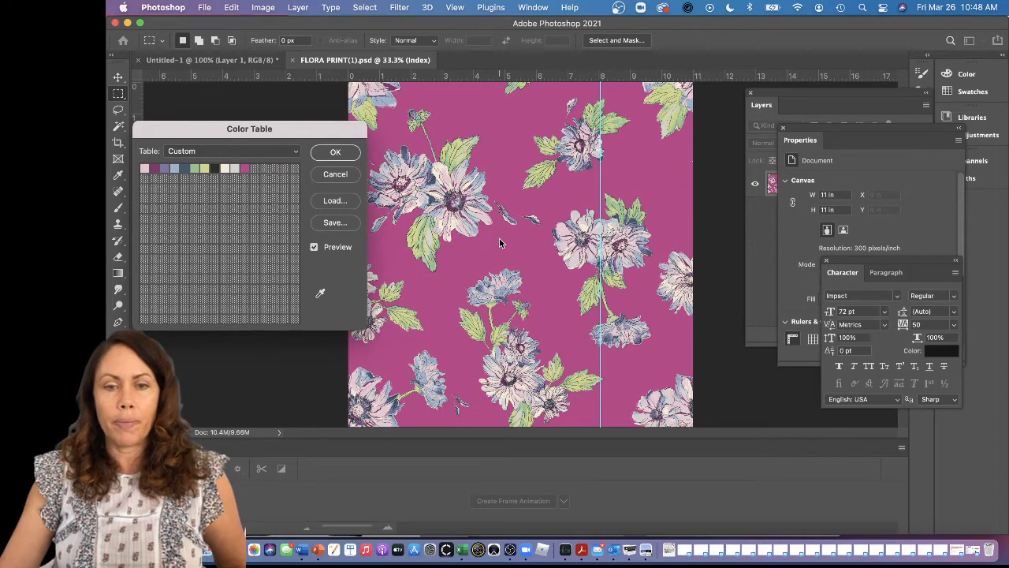
# Replace the magenta background in the Color Table with the Illustrator palette's White, hex FFFFFF.
pyautogui.click(245, 169)
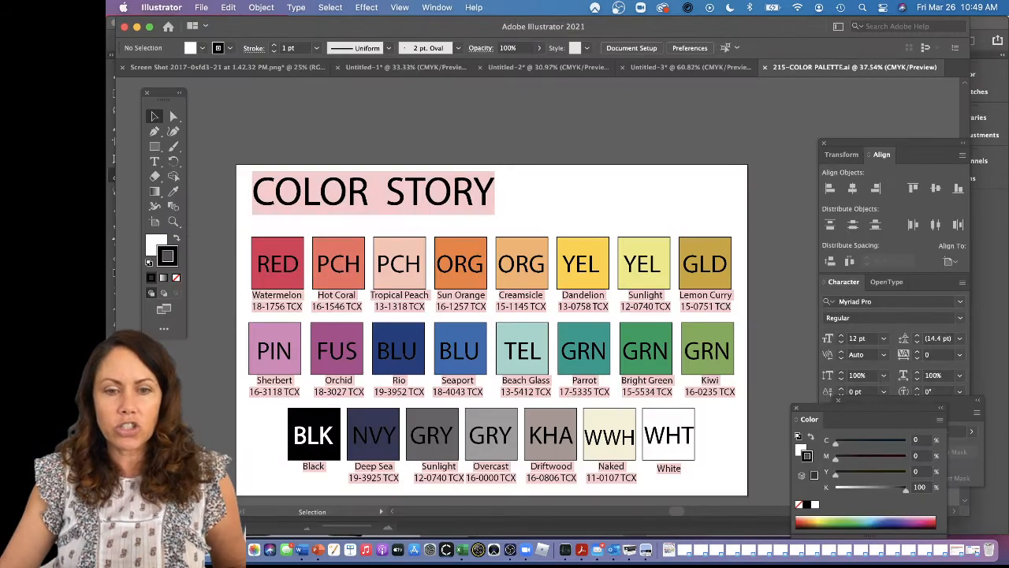
pyautogui.click(682, 460)
pyautogui.click(746, 464)
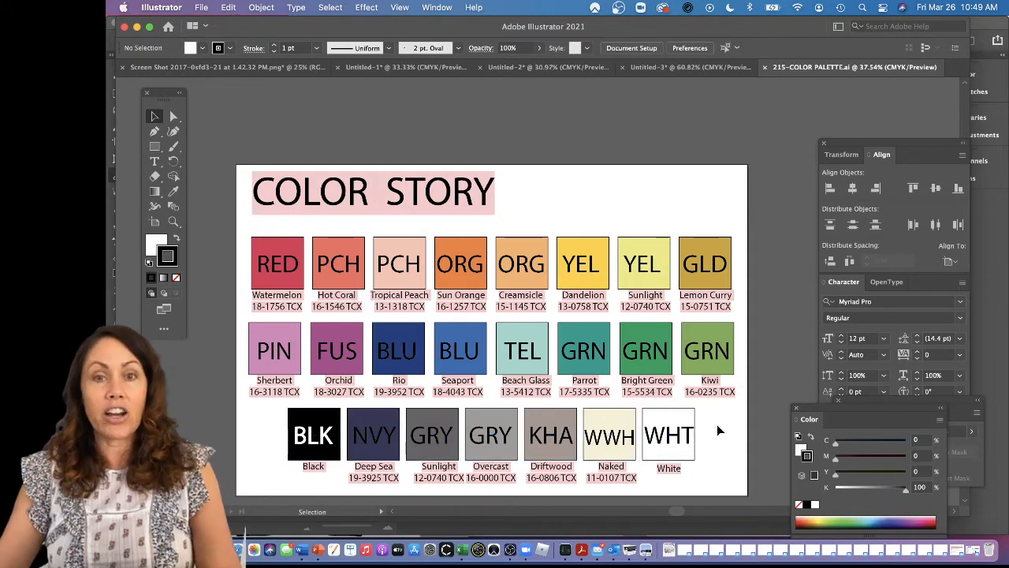
pyautogui.press('a')
pyautogui.click(696, 420)
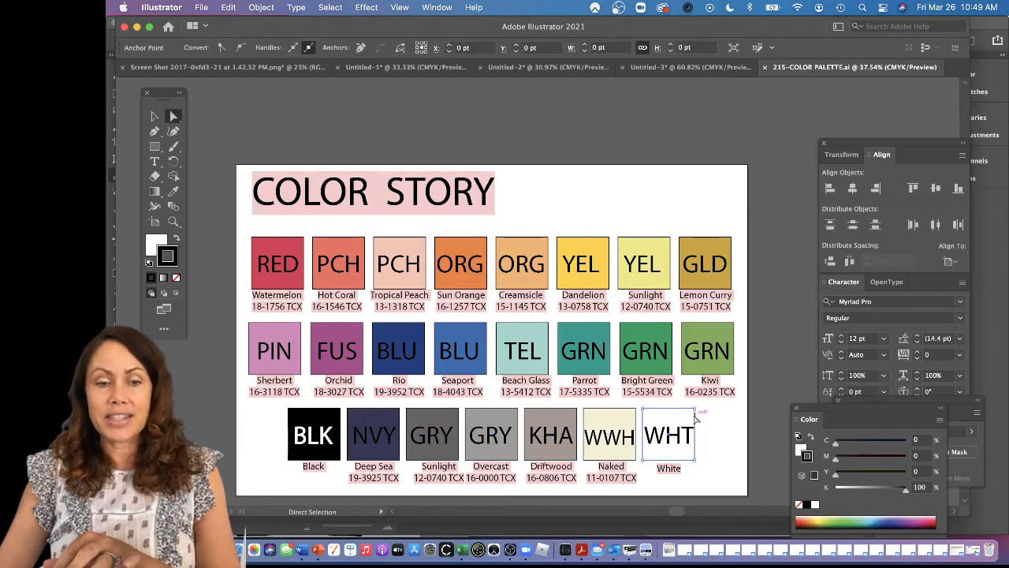
pyautogui.click(154, 244)
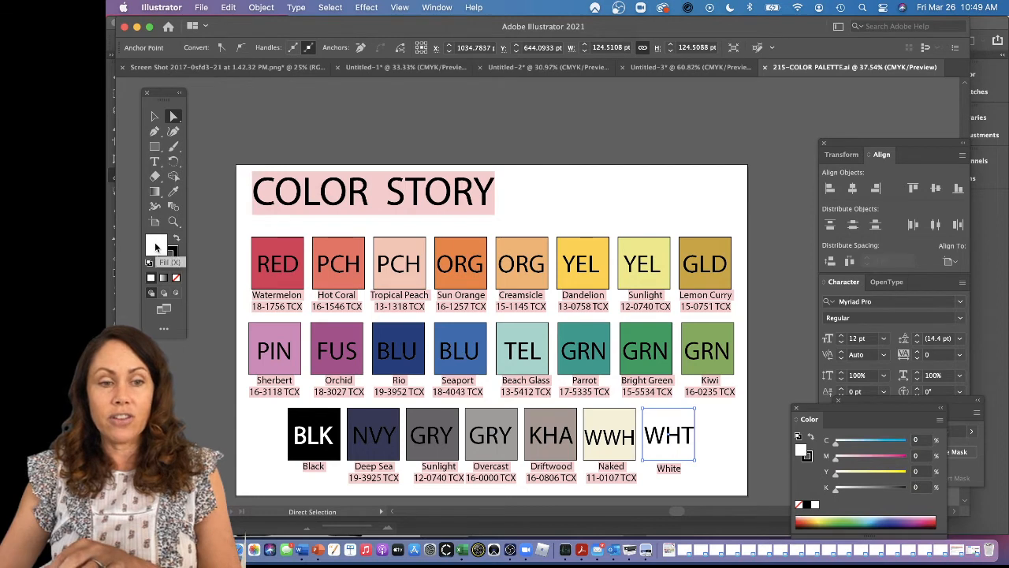
pyautogui.doubleClick(155, 244)
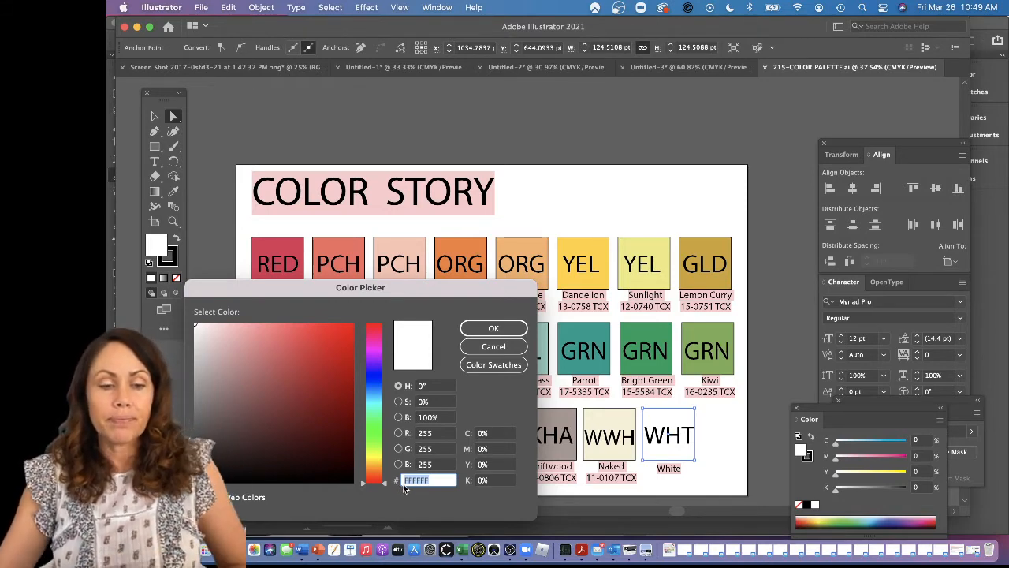
pyautogui.press('super+Tab')
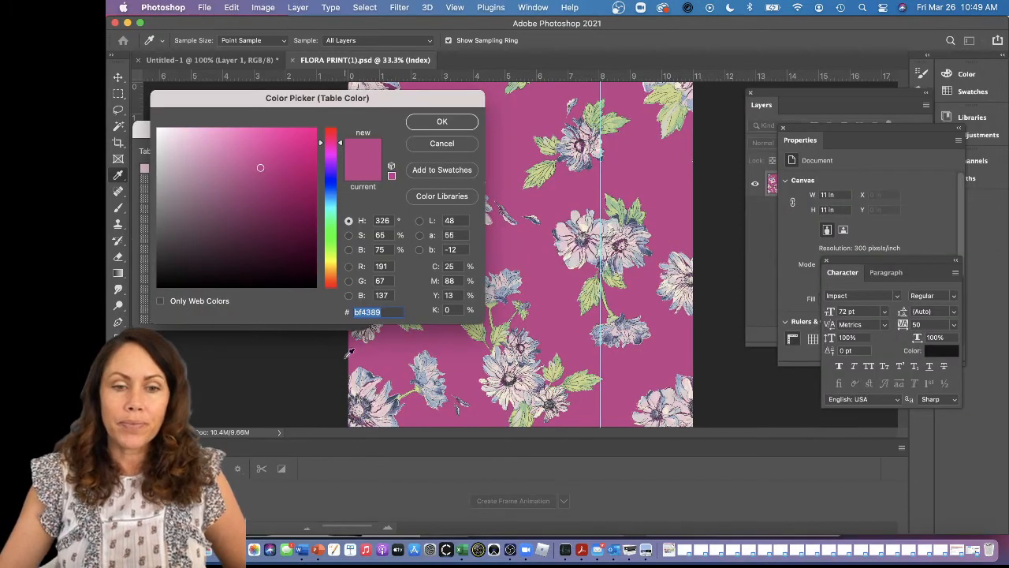
pyautogui.write('FFFFFF')
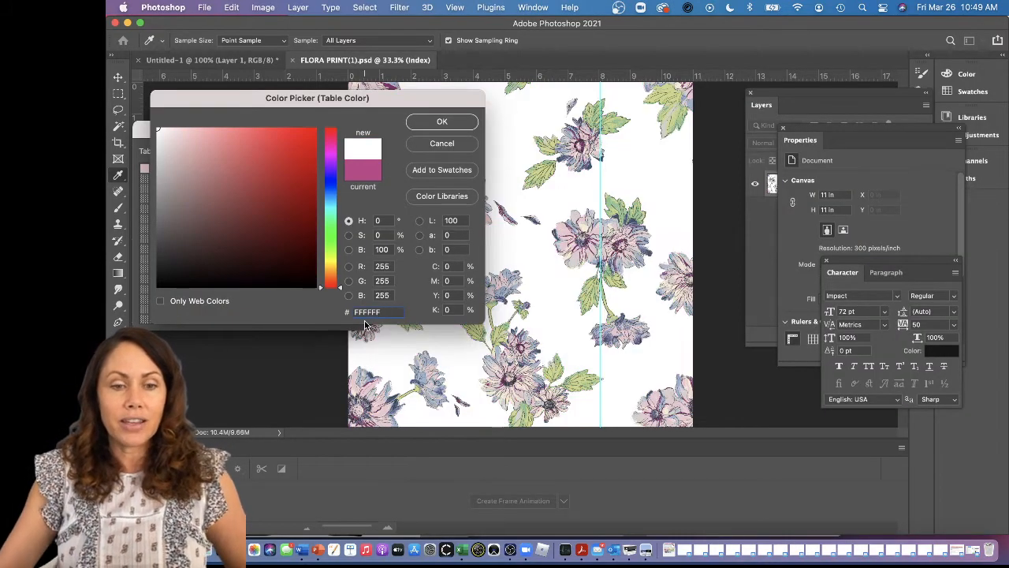
pyautogui.click(441, 122)
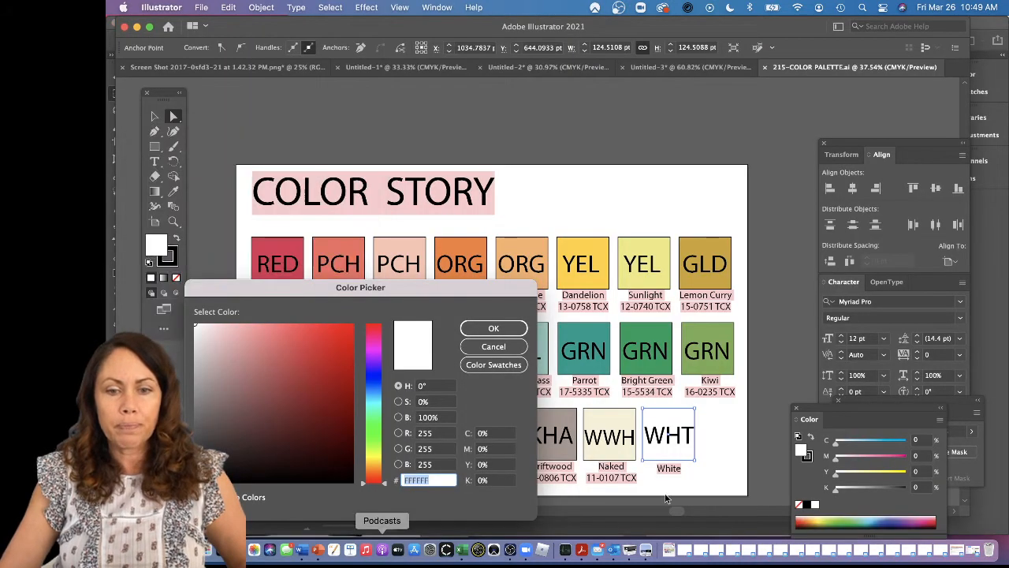
# Replace the light green leaf color in Photoshop's Color Table with the Illustrator palette's Bright Green 15-5534 TCX, hex 009B5B.
pyautogui.moveTo(473, 296); pyautogui.dragTo(659, 400)
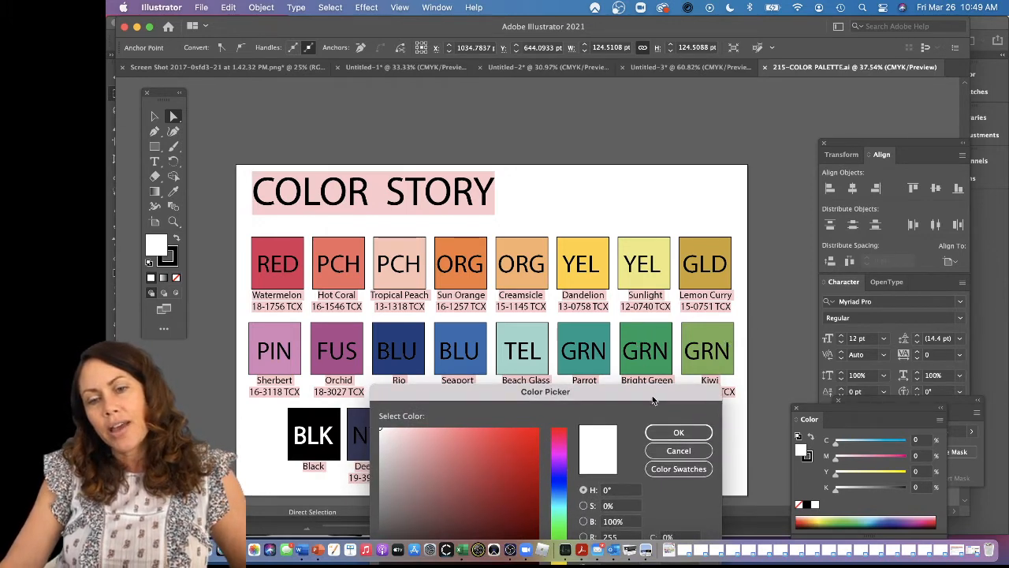
pyautogui.moveTo(652, 400); pyautogui.dragTo(640, 402)
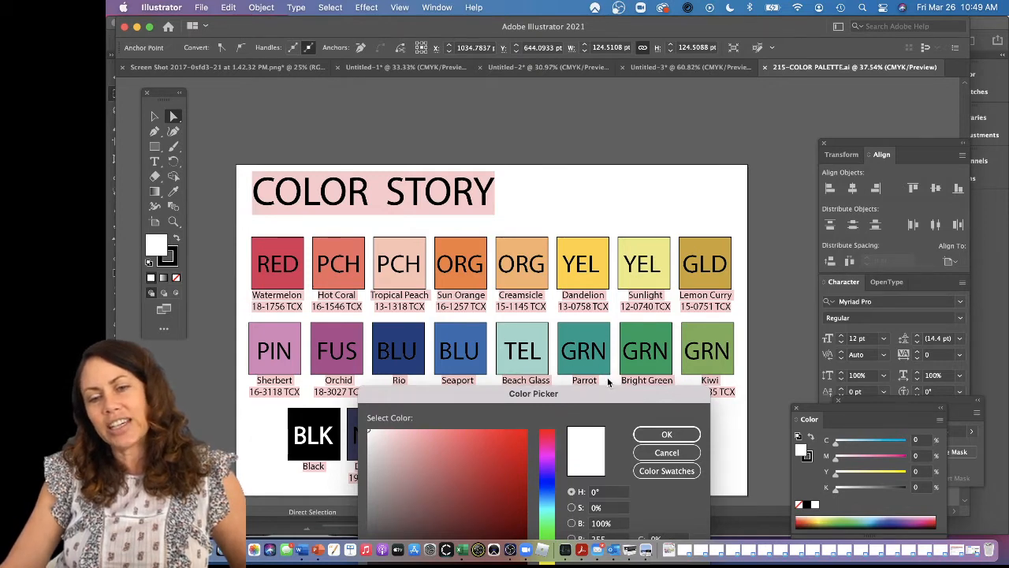
pyautogui.moveTo(607, 403); pyautogui.dragTo(466, 228)
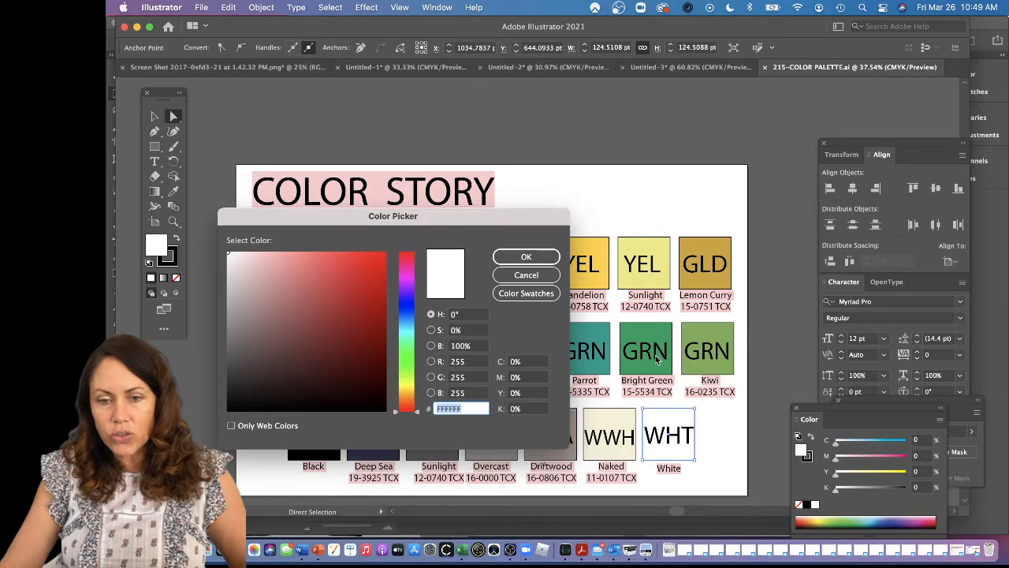
pyautogui.click(540, 280)
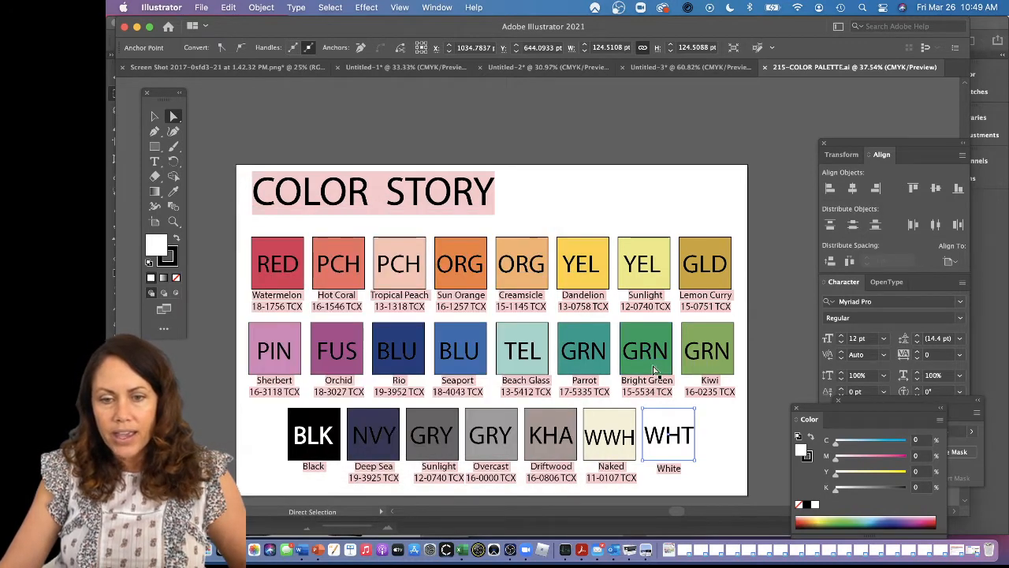
pyautogui.click(653, 373)
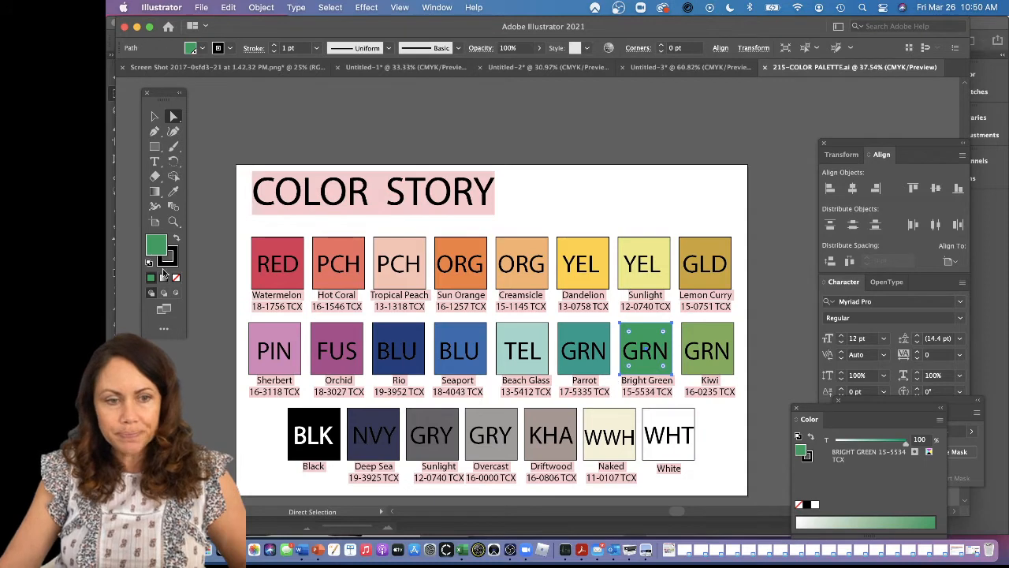
pyautogui.doubleClick(158, 246)
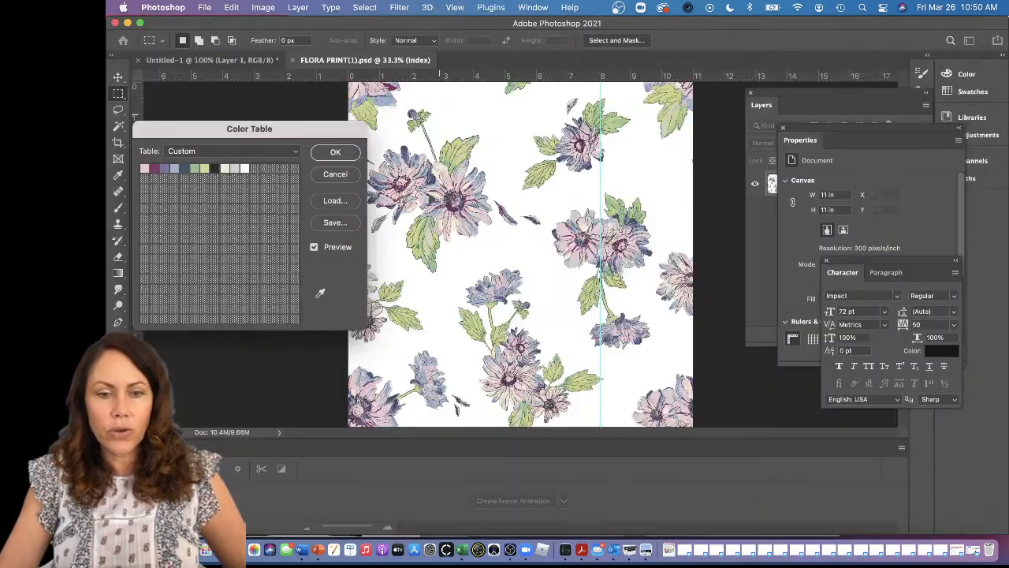
pyautogui.click(195, 170)
pyautogui.write('009B5B')
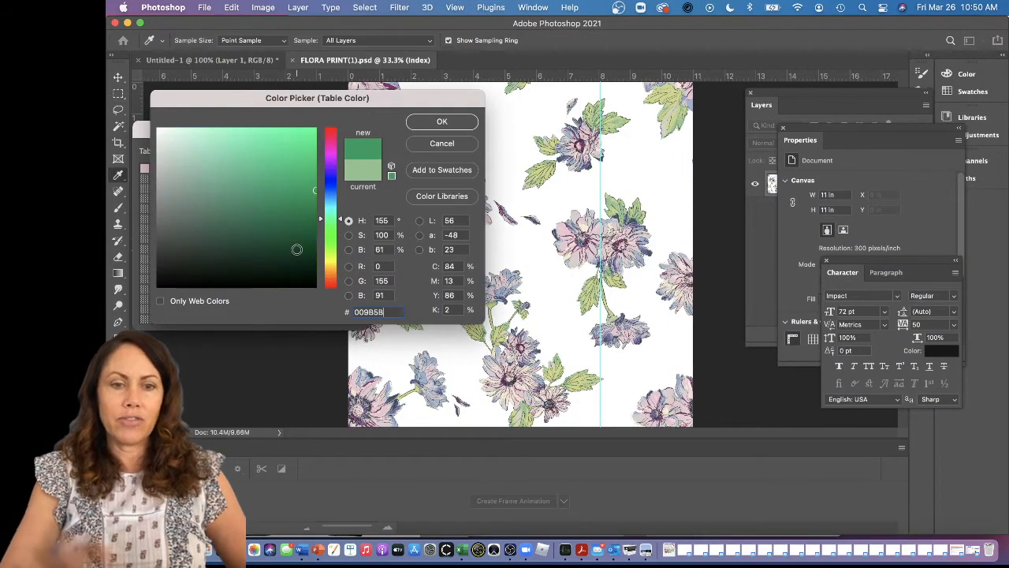
pyautogui.click(442, 122)
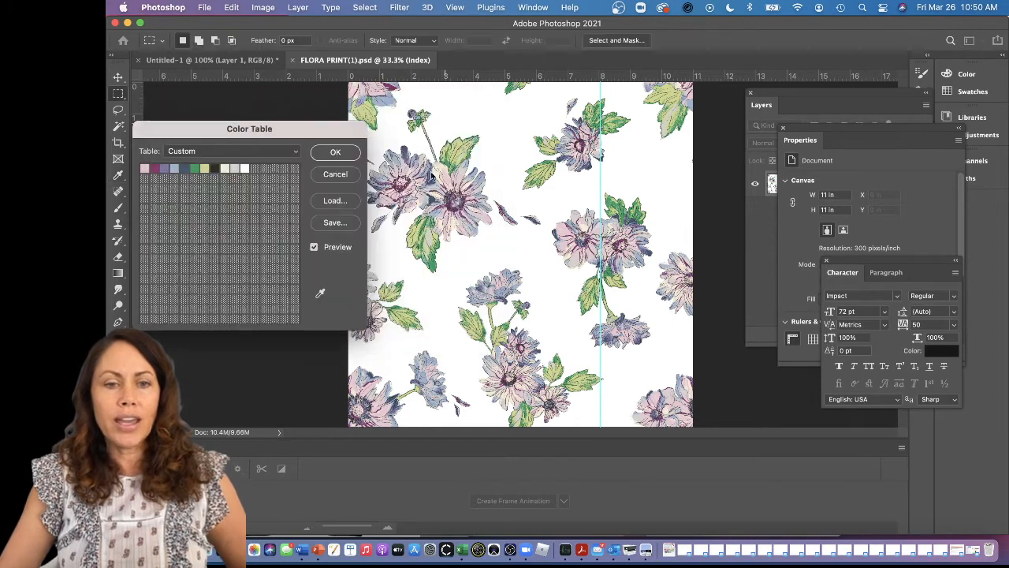
# Replace the yellow-green leaf color in Photoshop's Color Table with Kiwi 16-0235 TCX from the Illustrator palette, and discard all Color Table changes.
pyautogui.press('super+Tab')
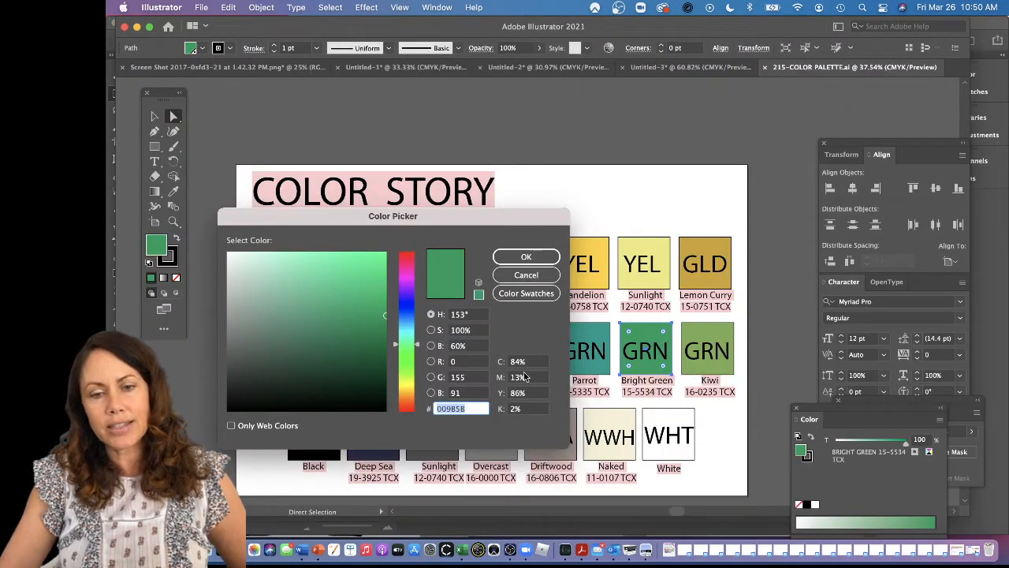
pyautogui.click(526, 274)
pyautogui.click(707, 347)
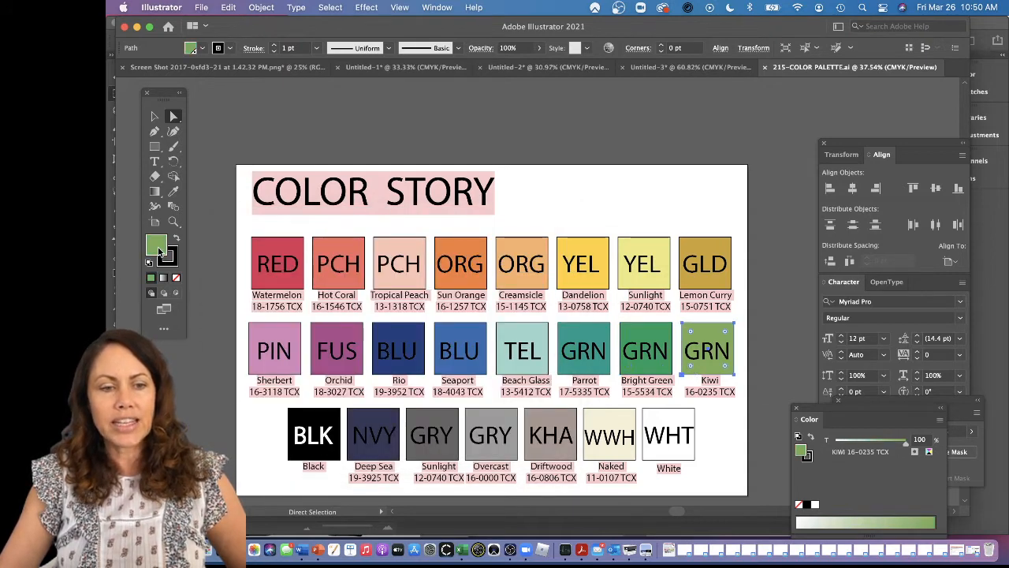
pyautogui.doubleClick(157, 247)
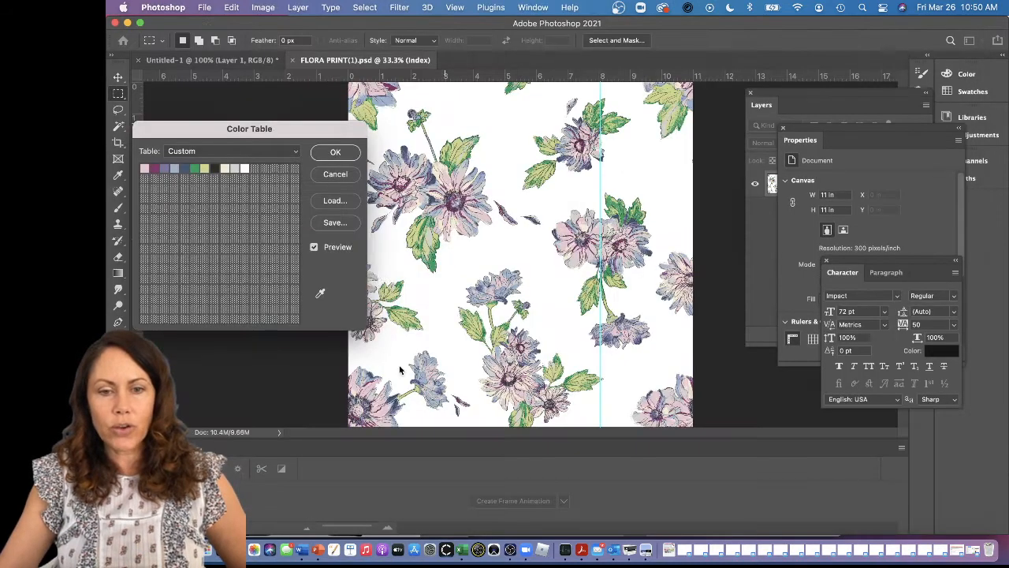
pyautogui.click(204, 168)
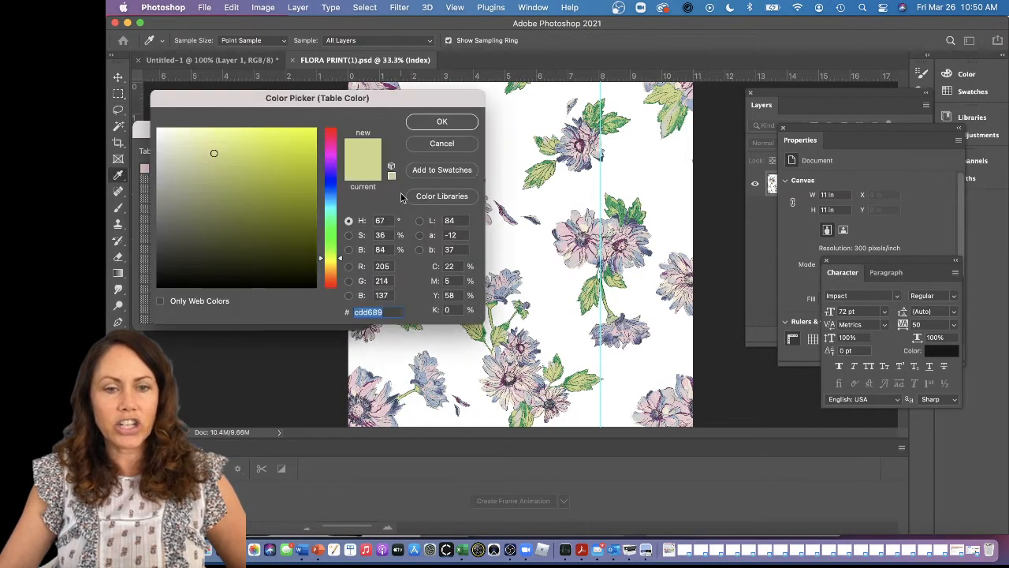
pyautogui.press('super+c')
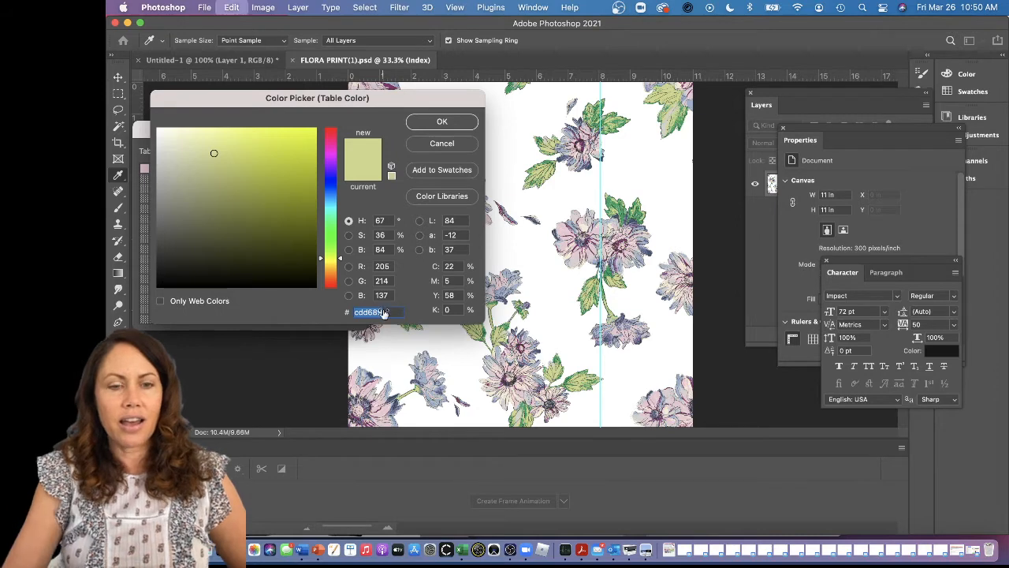
pyautogui.click(442, 121)
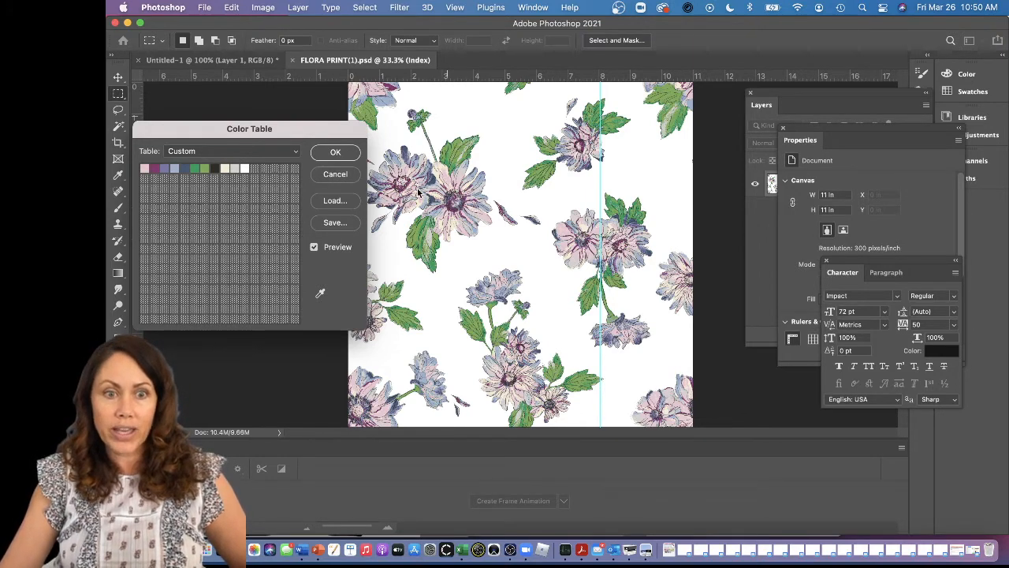
pyautogui.click(326, 175)
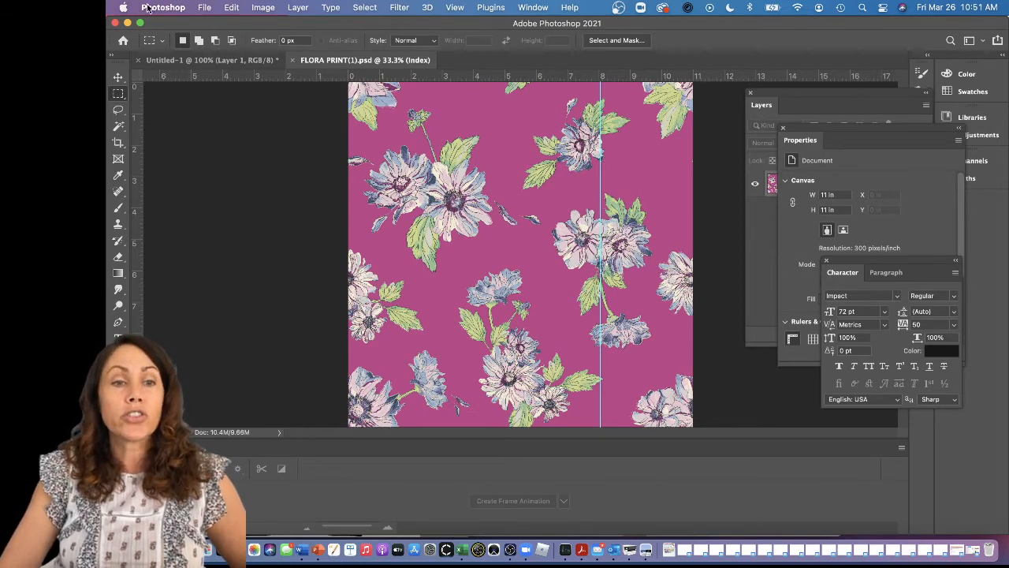
# Export the original magenta floral print as a PNG to the Downloads folder, named FLORA PRINTPinkpng.
pyautogui.click(206, 7)
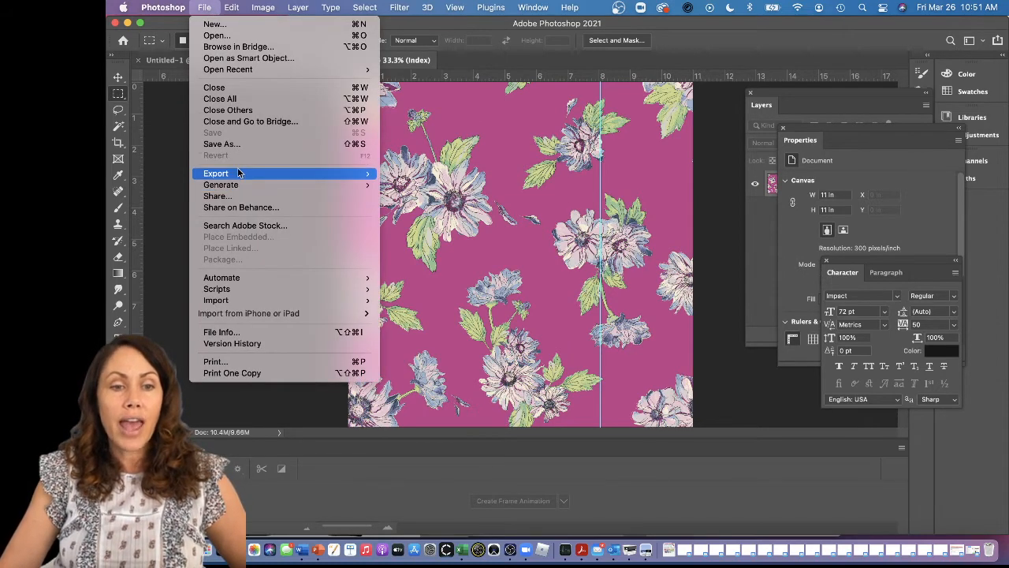
pyautogui.moveTo(243, 173)
pyautogui.click(447, 173)
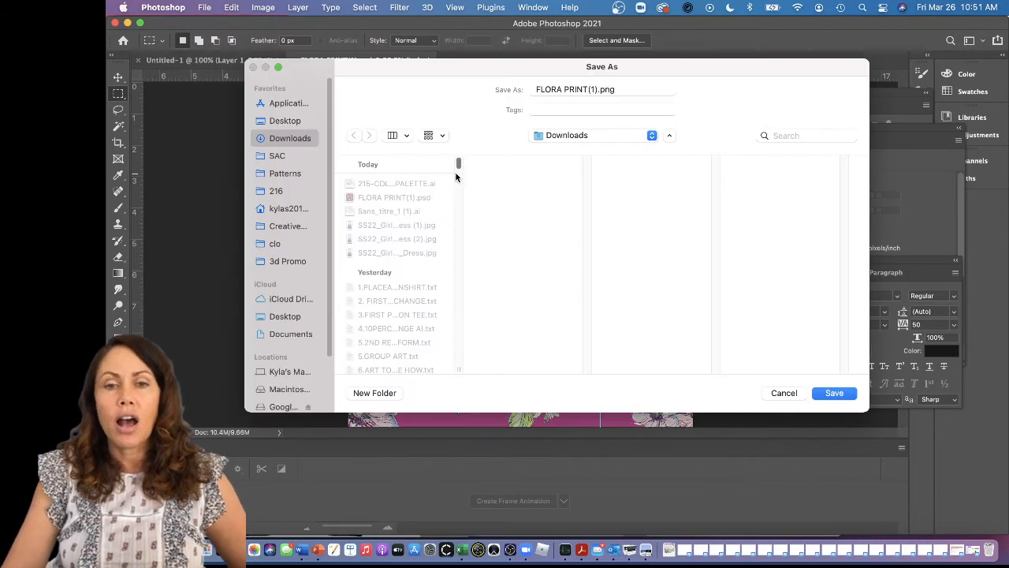
pyautogui.moveTo(600, 89); pyautogui.dragTo(589, 85)
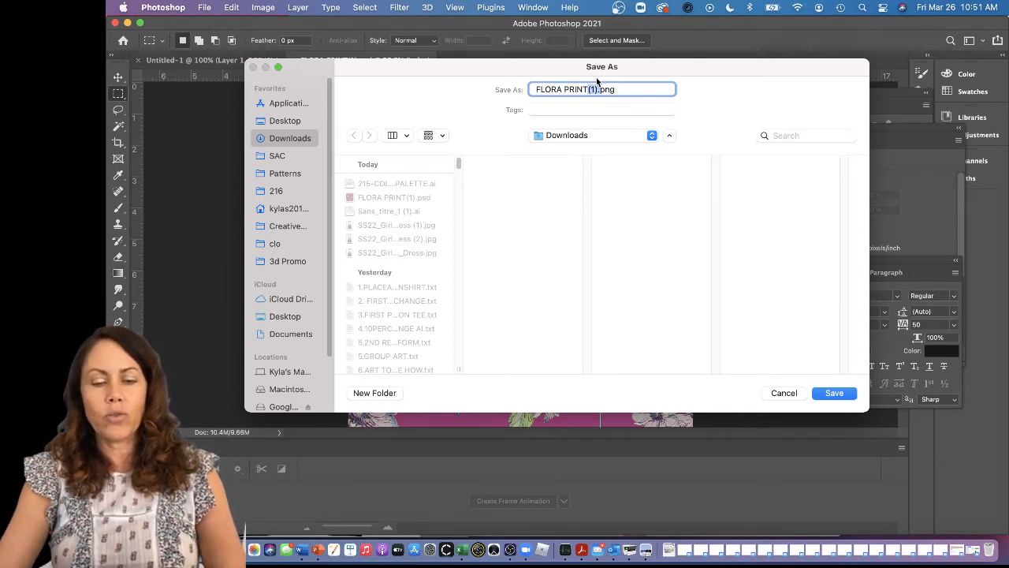
pyautogui.write('O')
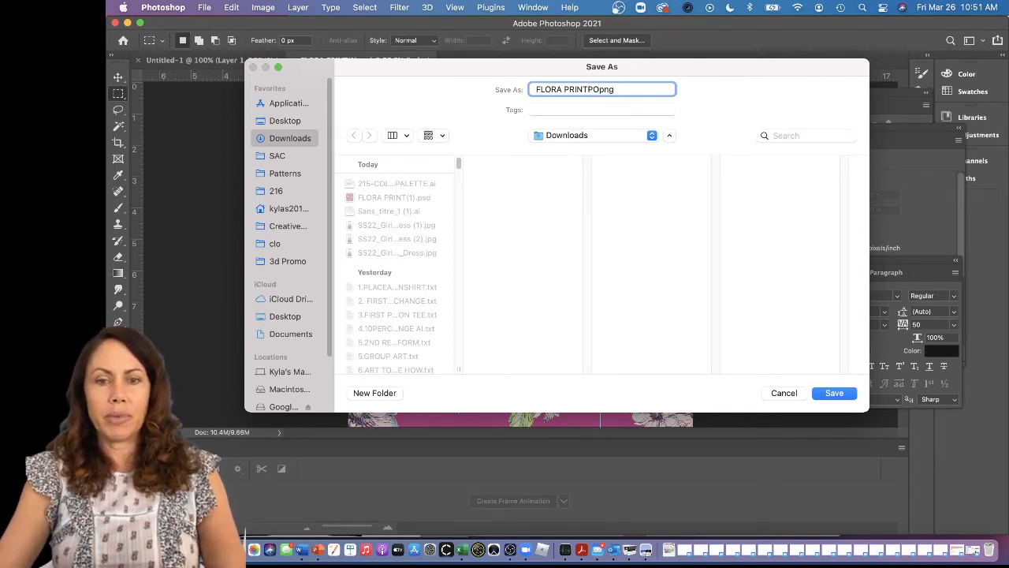
pyautogui.write('ink')
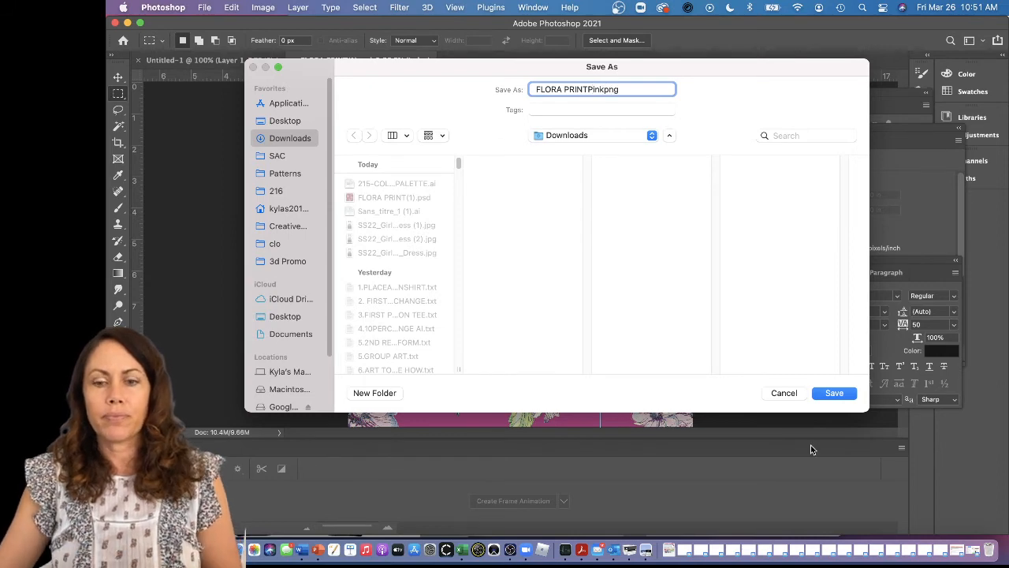
pyautogui.click(821, 394)
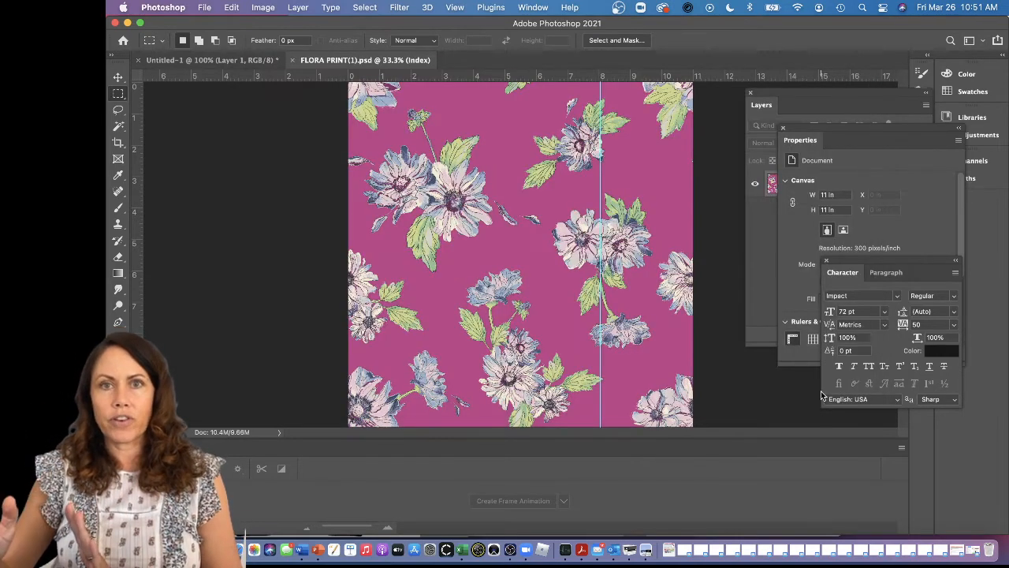